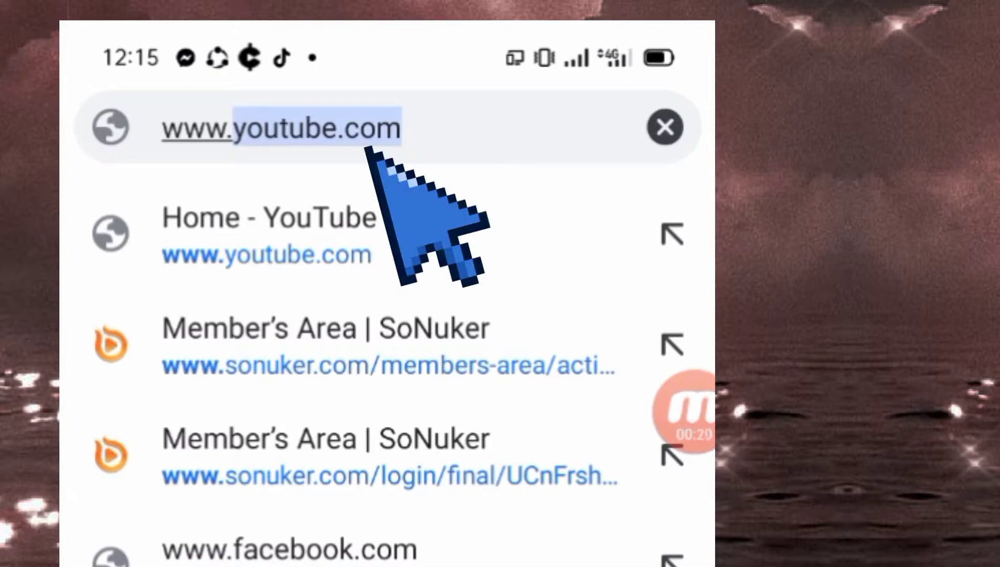
type("youtune")
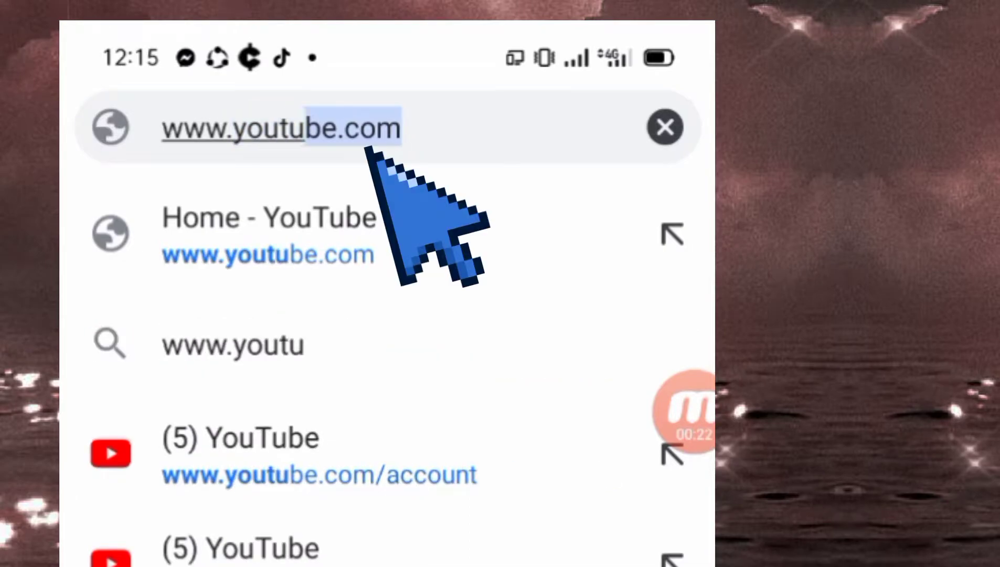
key("BackSpace")
key("BackSpace")
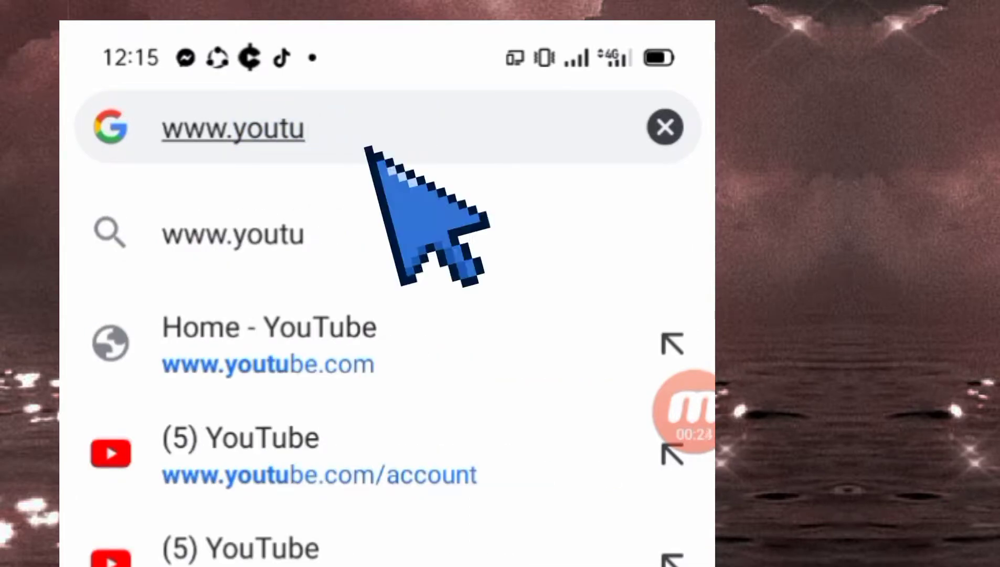
type("be")
key("Return")
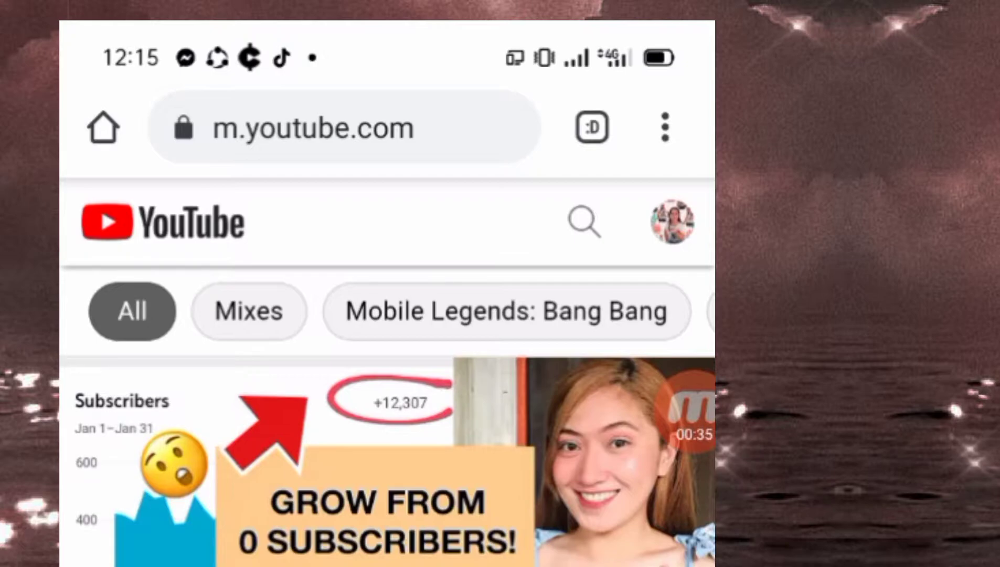
left_click(666, 127)
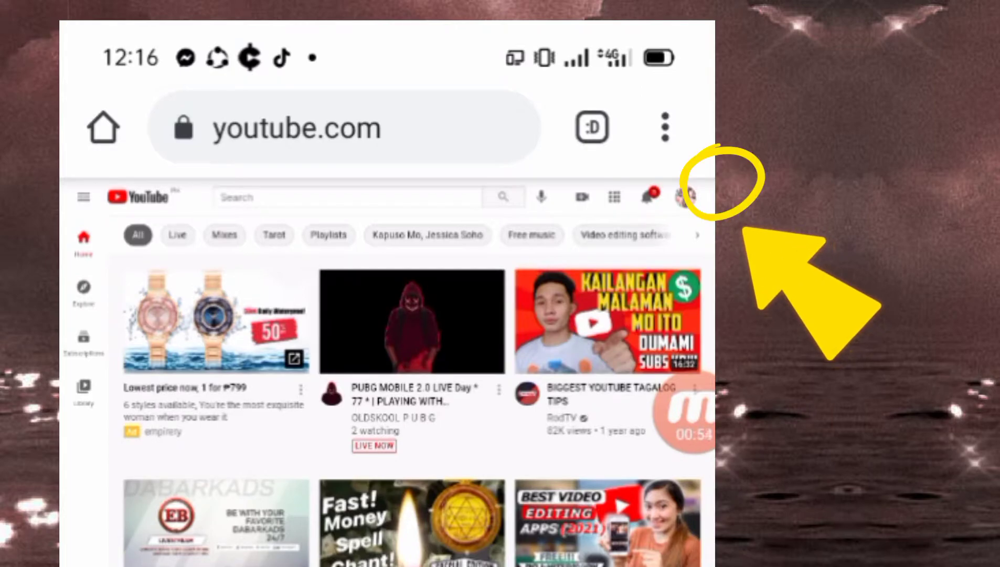
View the account menu options and look through the recommended videos on the YouTube home page.
left_click(686, 196)
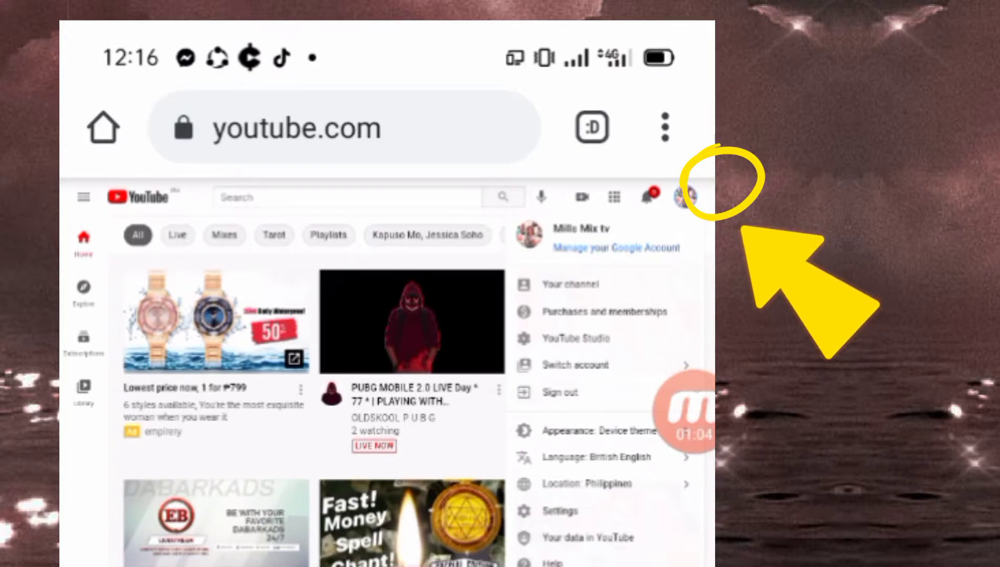
key("Escape")
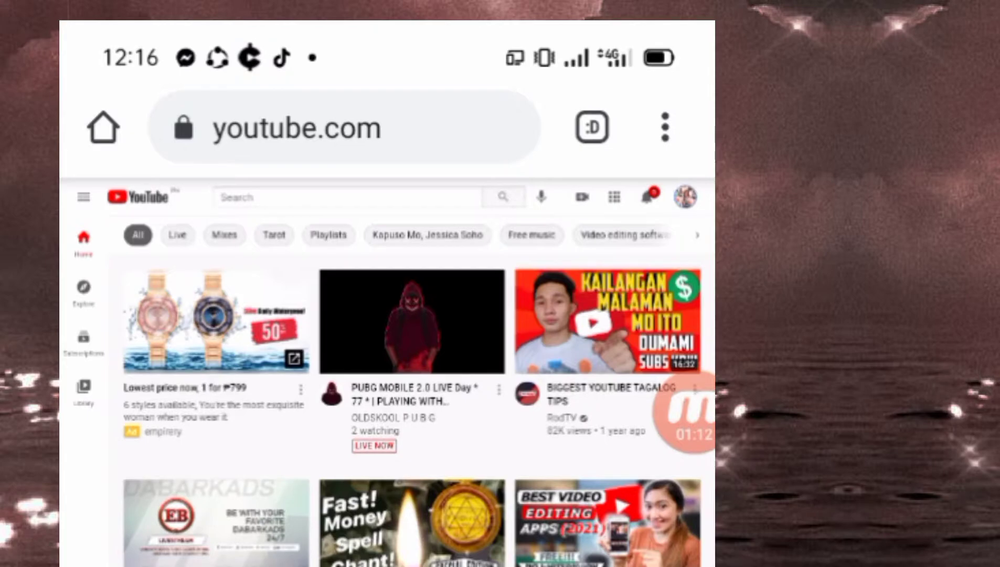
scroll(387, 367, "down", 5)
scroll(498, 315, "down", 5)
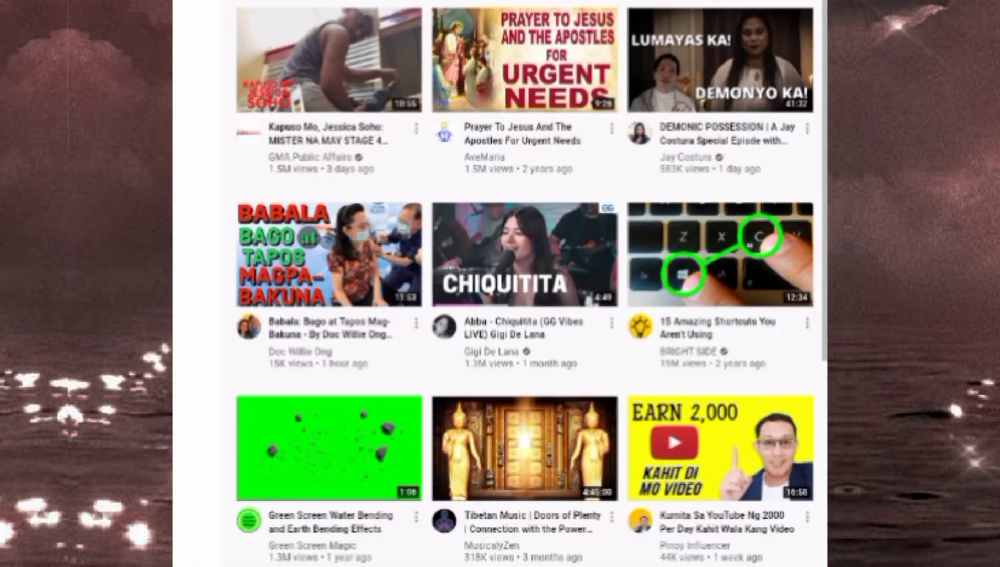
scroll(523, 273, "down", 5)
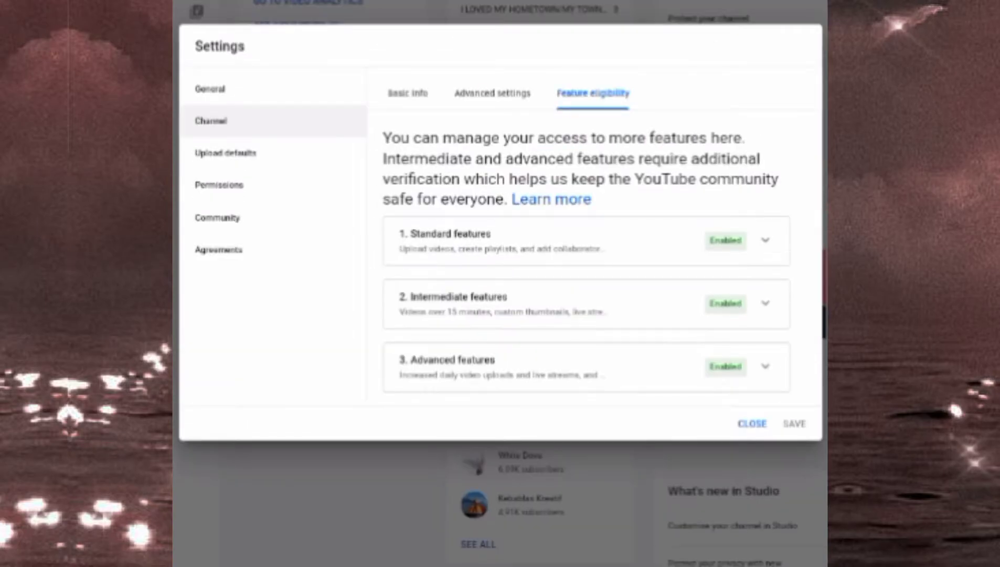
Check the default currency in the General settings and display the channel's basic info.
left_click(209, 88)
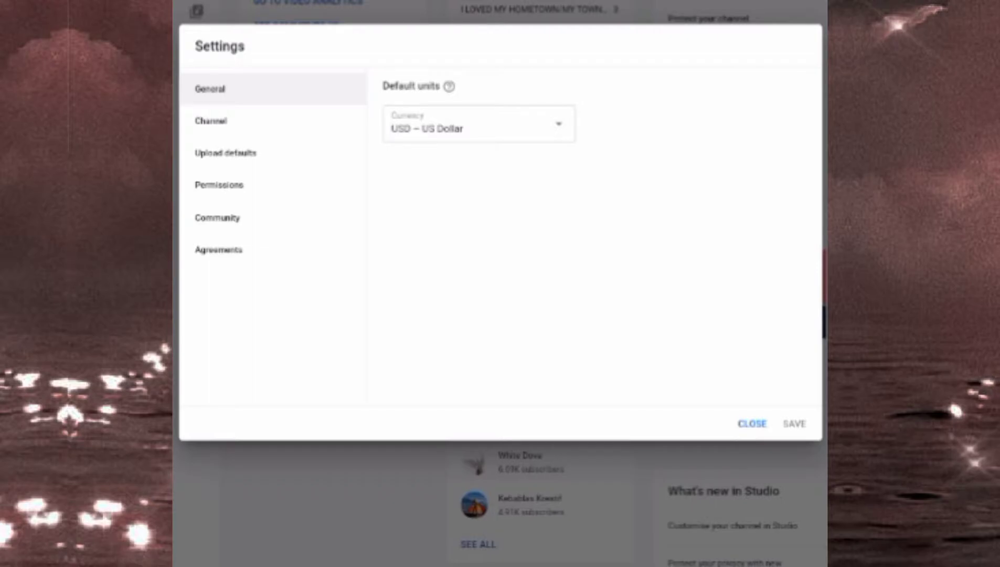
left_click(210, 121)
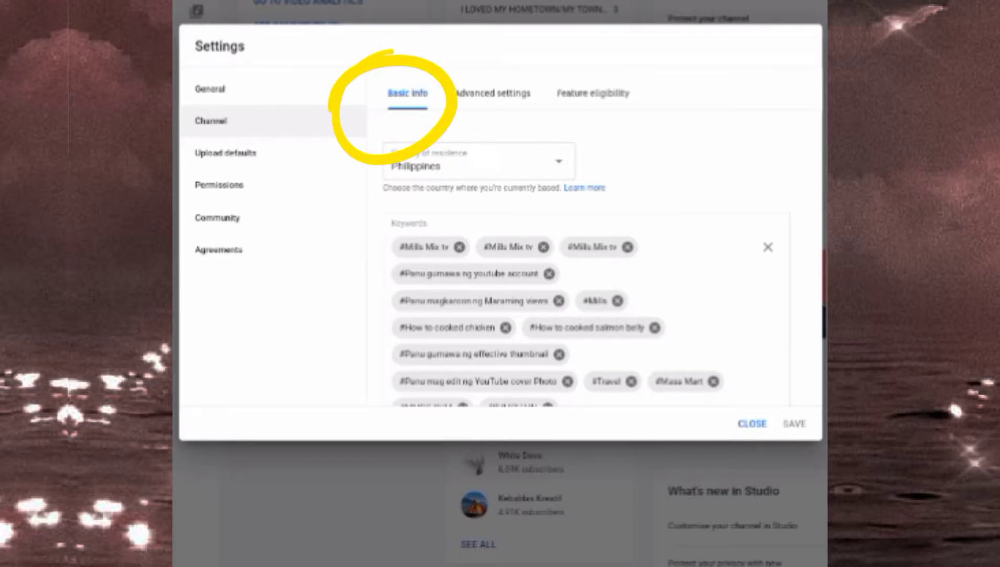
scroll(577, 315, "down", 1)
scroll(577, 314, "up", 1)
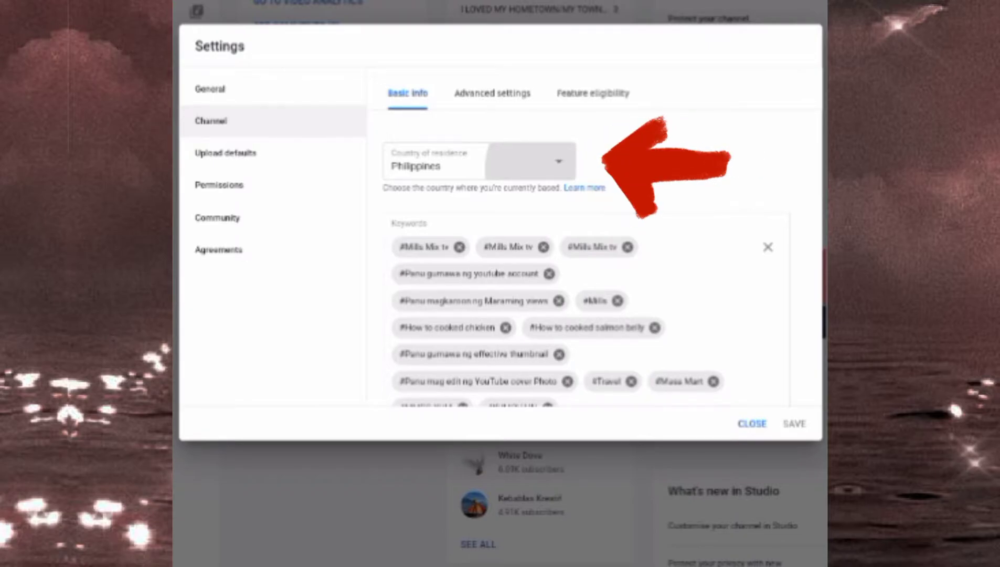
Look through the country of residence options and choose Philippines for the channel.
left_click(530, 161)
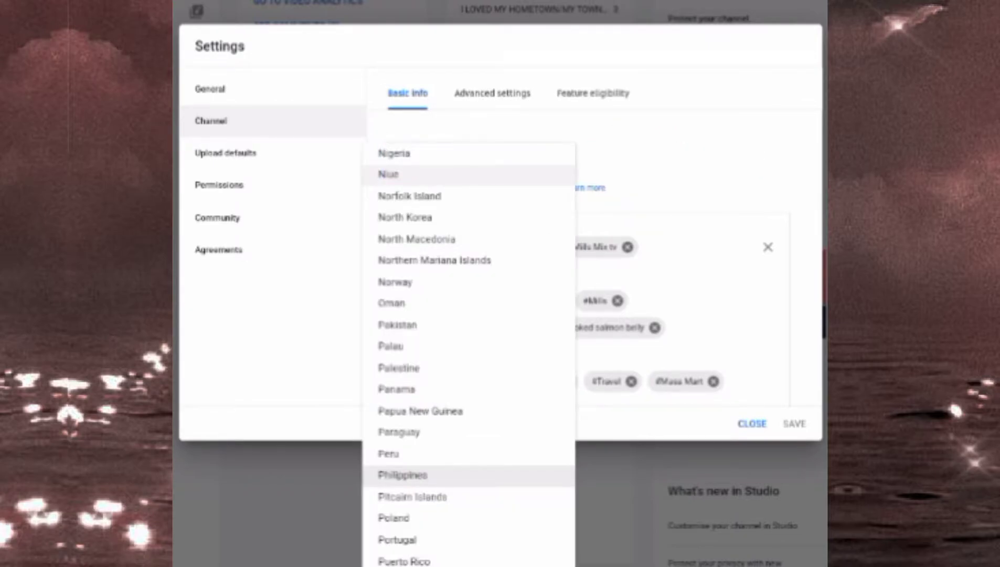
scroll(469, 354, "down", 20)
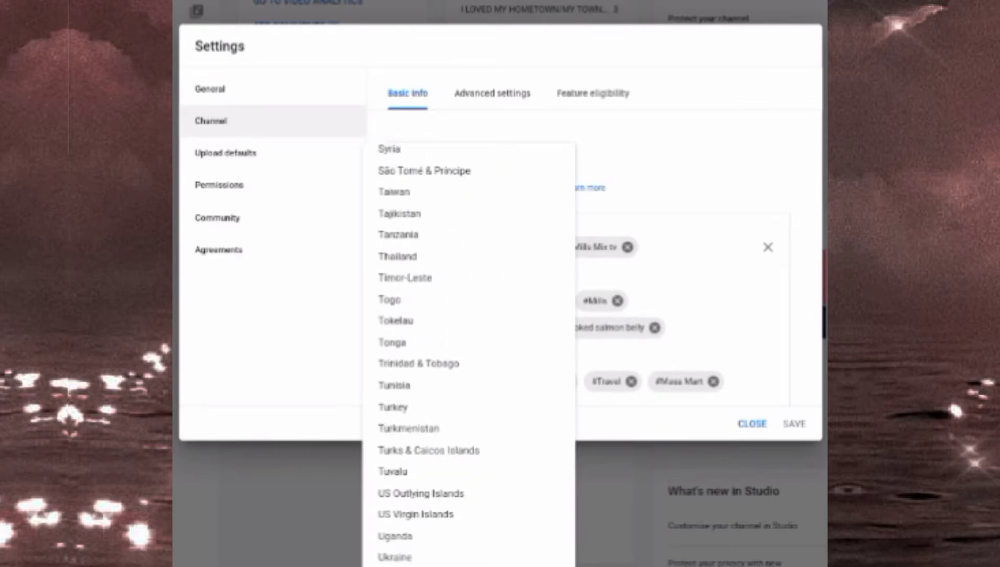
scroll(468, 355, "down", 2)
scroll(469, 354, "down", 3)
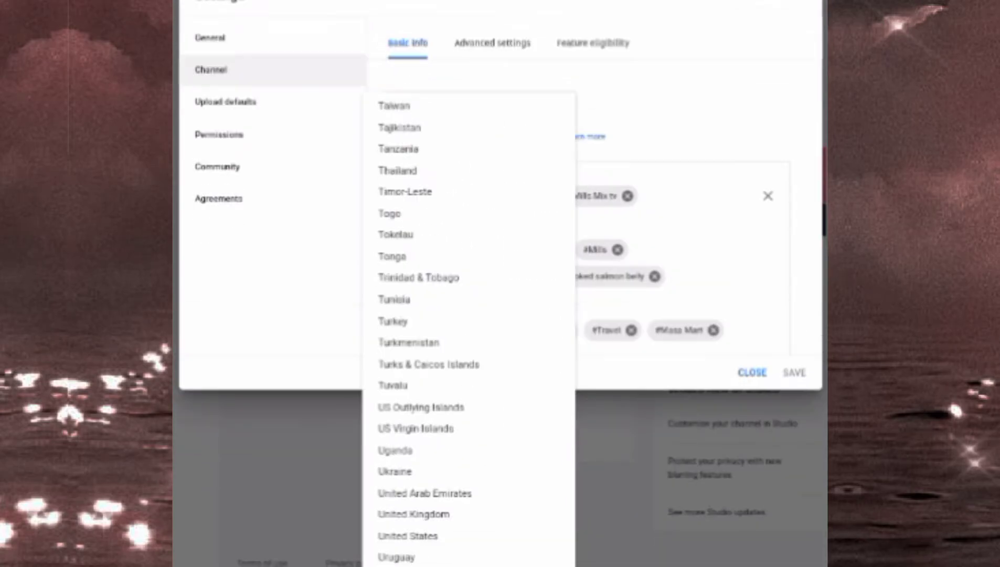
scroll(469, 355, "up", 10)
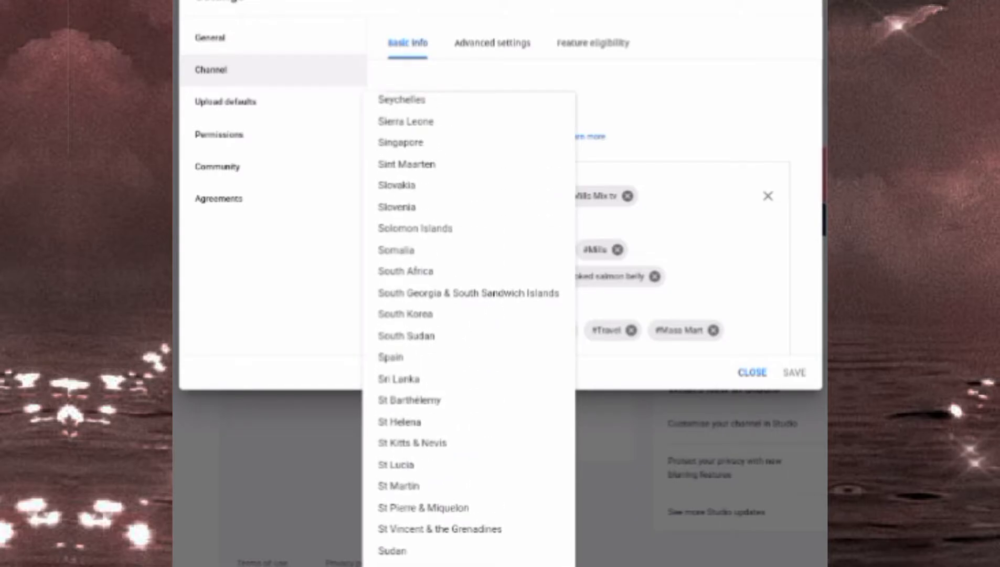
scroll(467, 203, "up", 7)
scroll(468, 325, "up", 3)
left_click(402, 343)
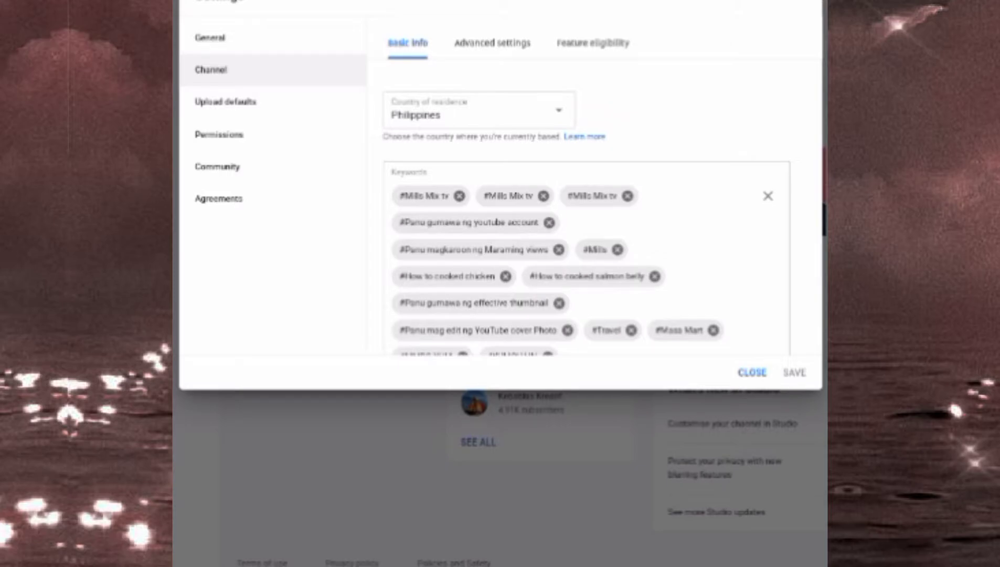
Review the full list of channel keywords in the basic info.
scroll(586, 251, "down", 2)
scroll(586, 252, "down", 1)
scroll(586, 252, "up", 1)
scroll(586, 252, "down", 2)
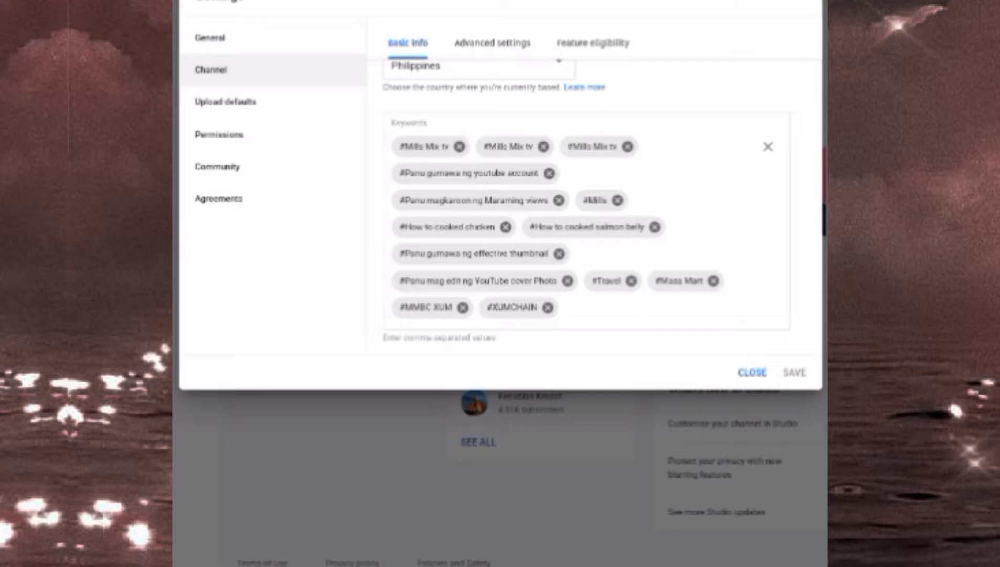
scroll(577, 199, "down", 1)
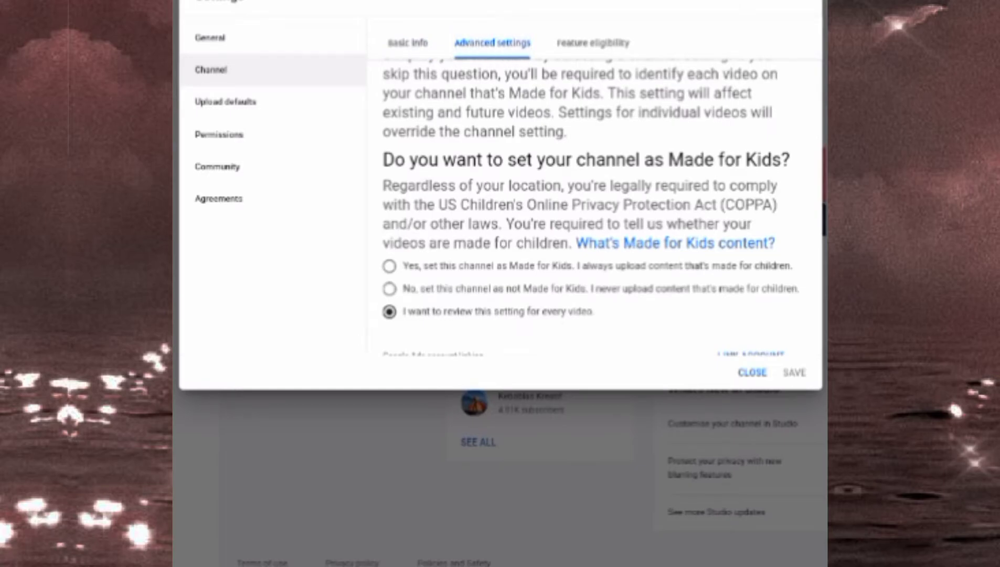
Examine the Made for Kids audience options and the Google Ads account linking in the channel's advanced settings.
scroll(593, 205, "up", 1)
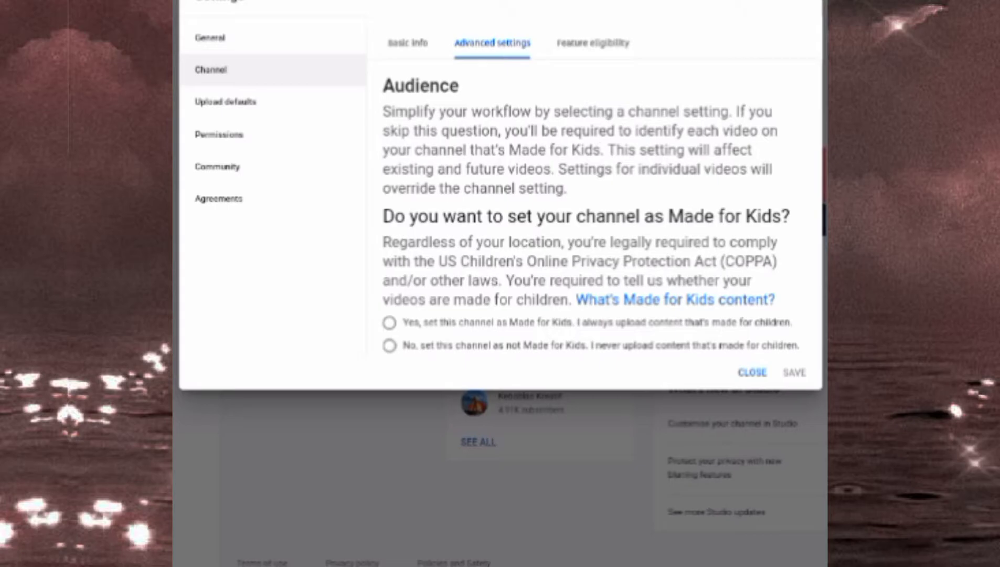
scroll(590, 206, "down", 1)
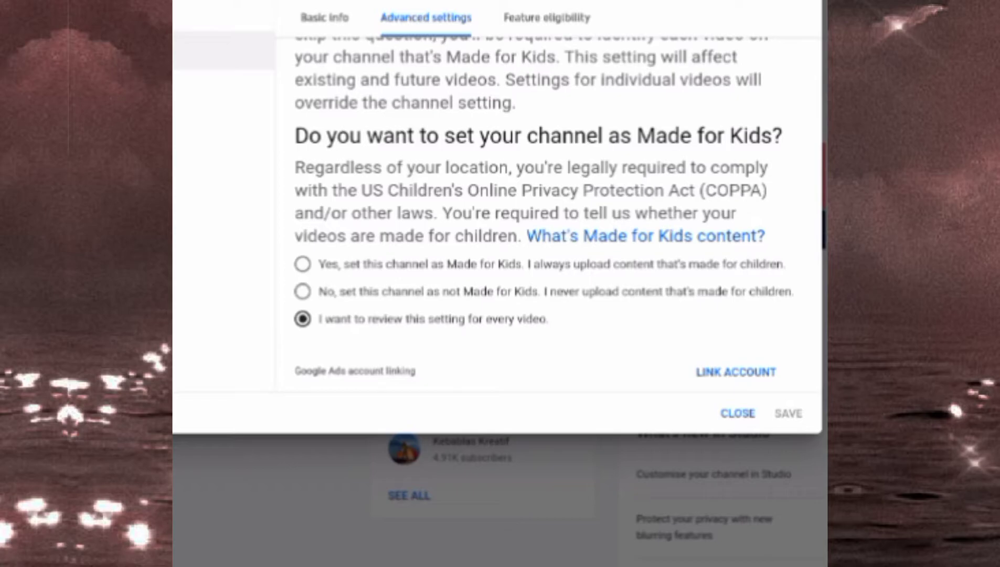
scroll(543, 214, "down", 3)
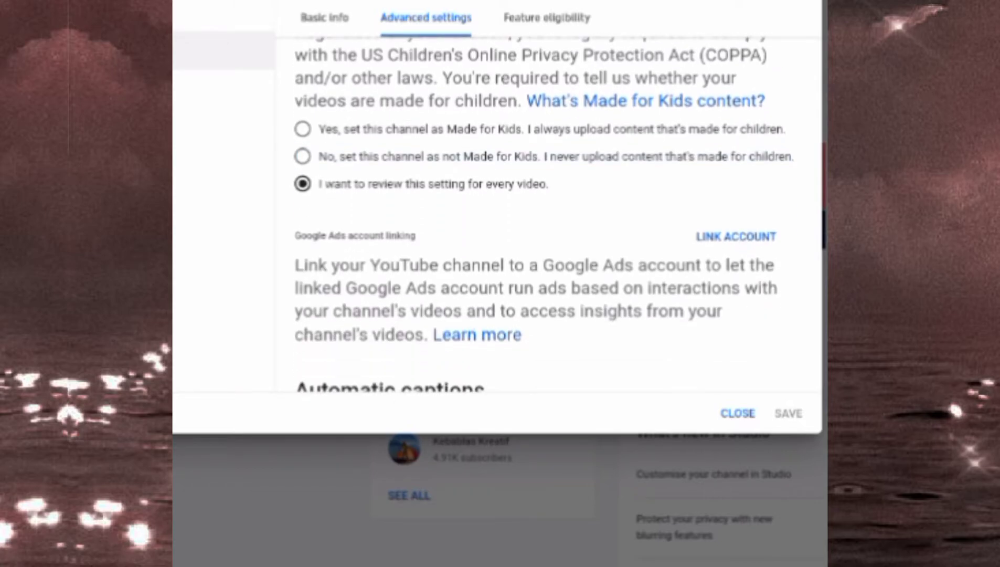
scroll(544, 214, "down", 3)
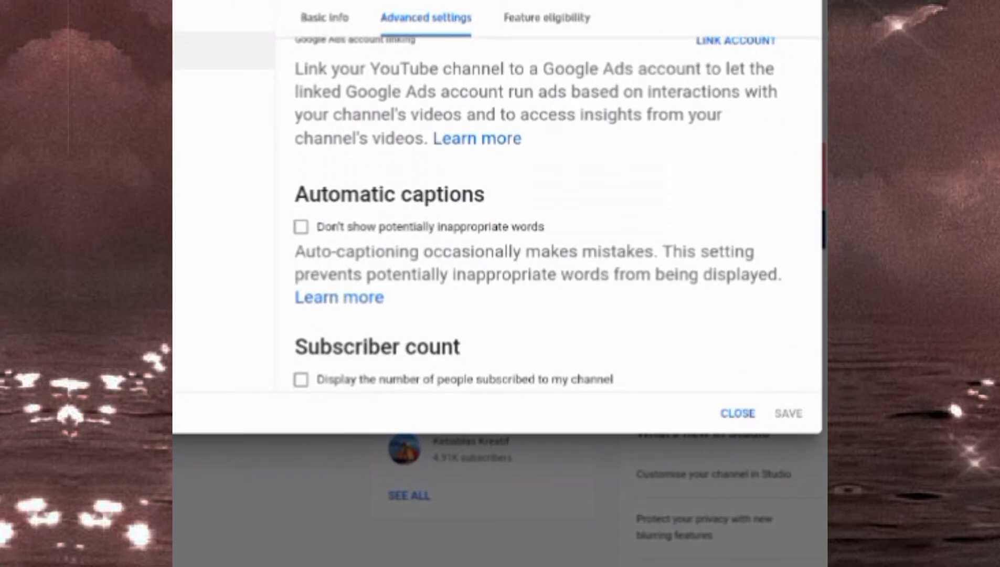
scroll(544, 214, "up", 2)
scroll(544, 215, "up", 1)
scroll(543, 215, "down", 2)
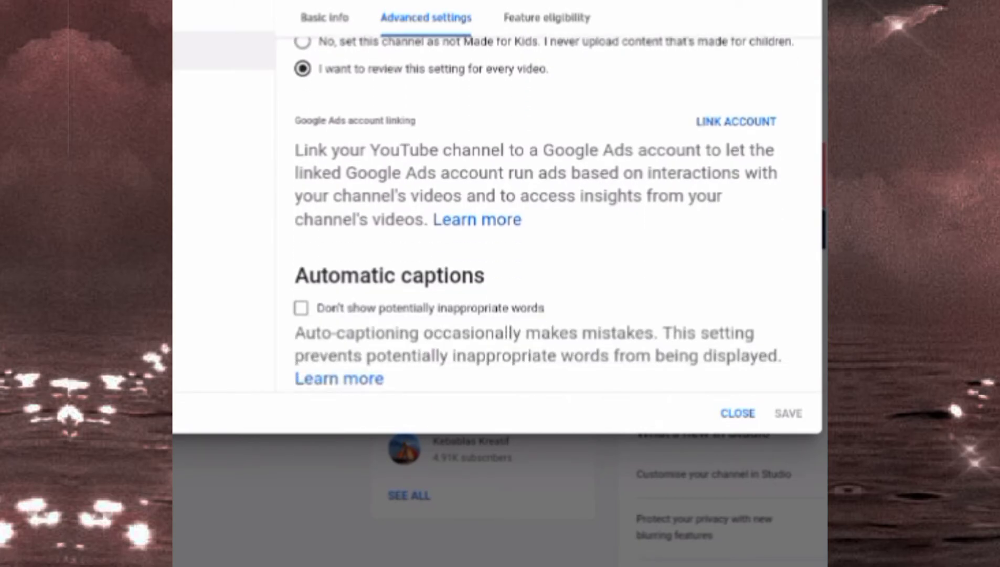
Examine the automatic captions, subscriber count, advertisements and other settings in the channel's advanced settings.
scroll(544, 214, "down", 2)
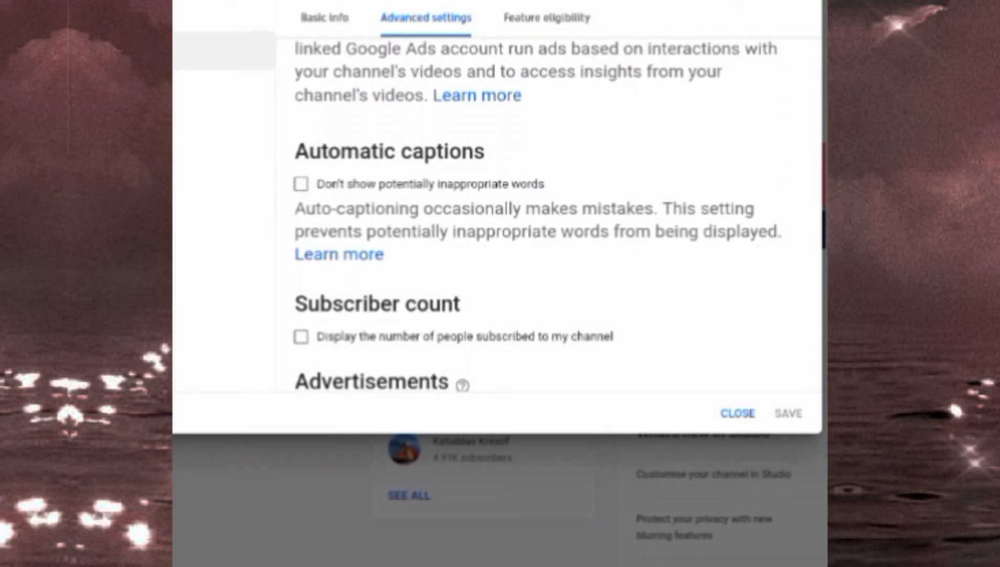
scroll(544, 214, "up", 2)
scroll(544, 214, "down", 2)
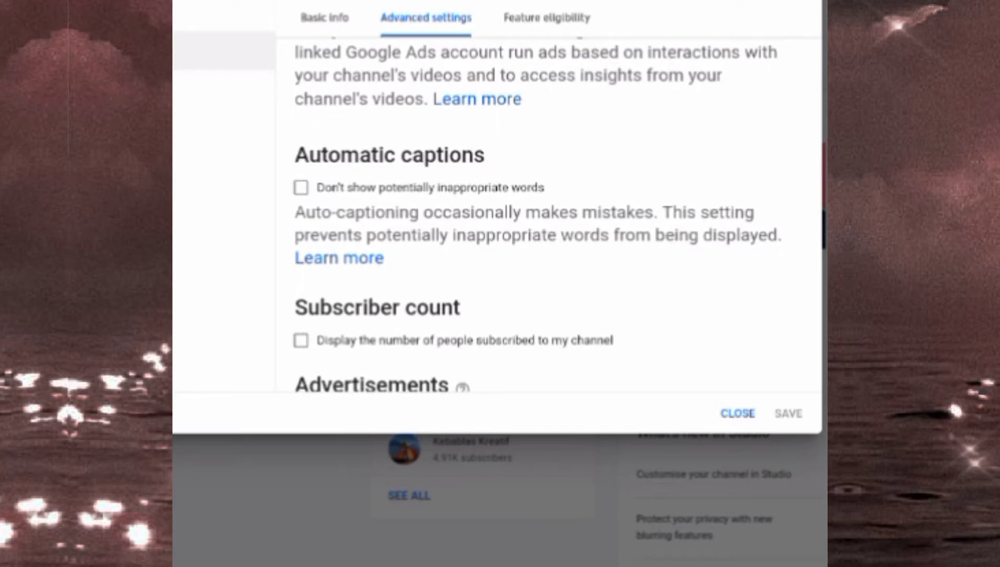
scroll(544, 215, "down", 2)
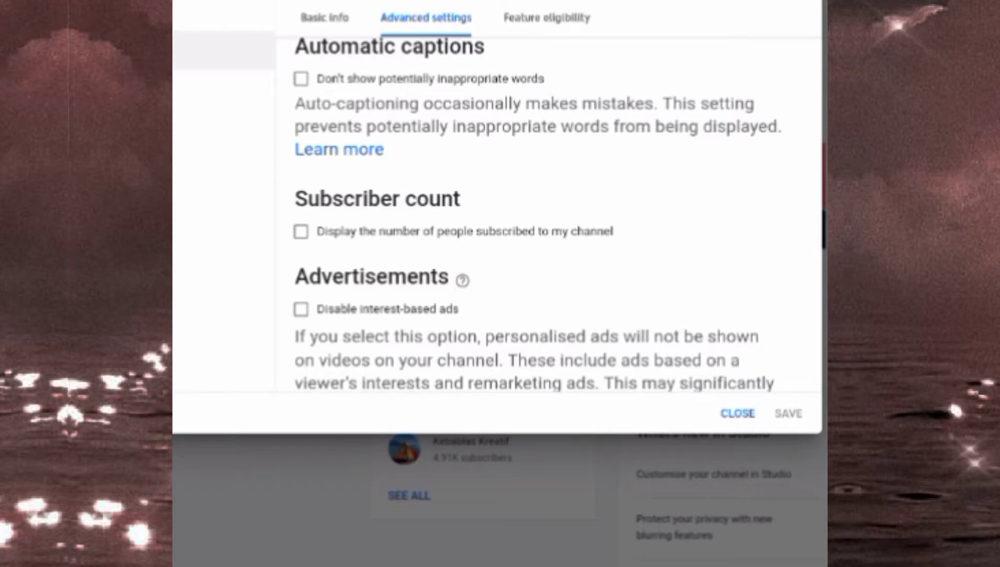
scroll(543, 214, "down", 2)
scroll(544, 214, "up", 1)
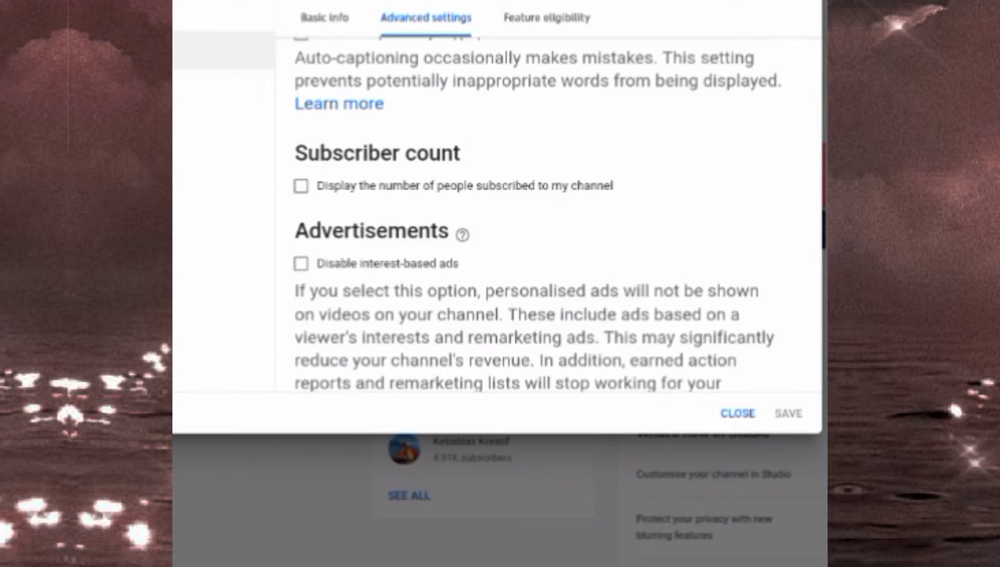
scroll(548, 215, "down", 2)
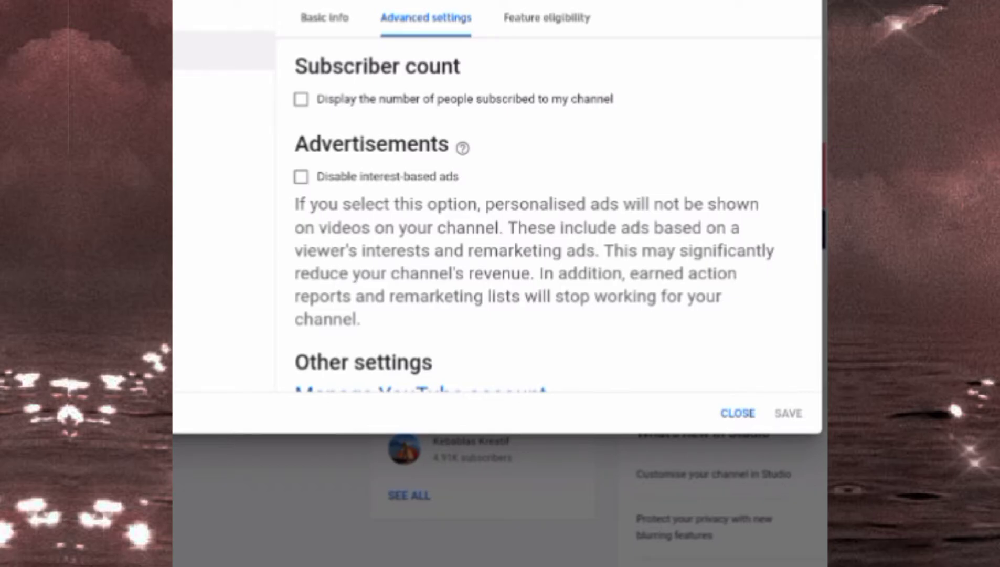
scroll(549, 215, "down", 2)
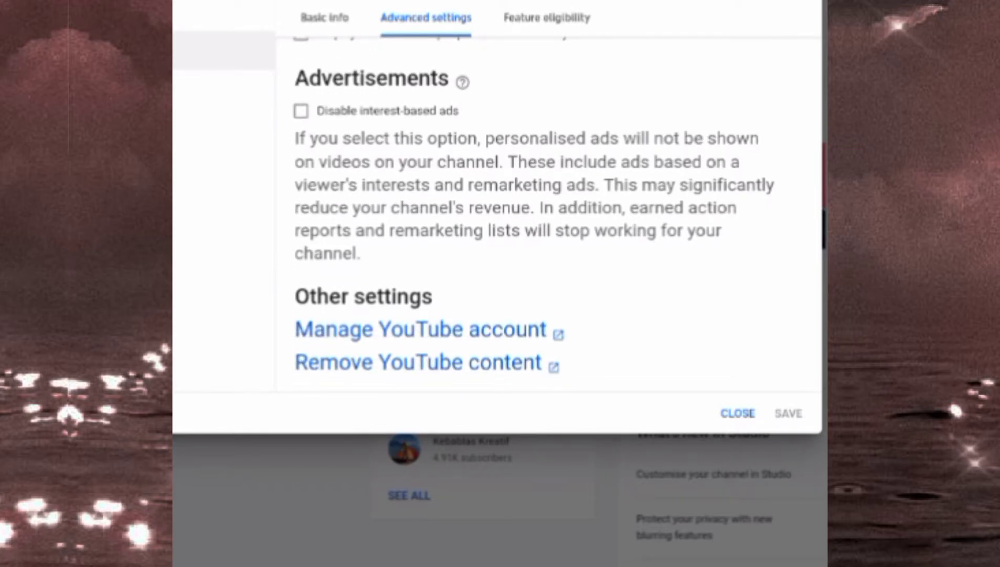
Display the channel's feature eligibility and expand Standard features to review its included features and requirements.
scroll(548, 215, "up", 6)
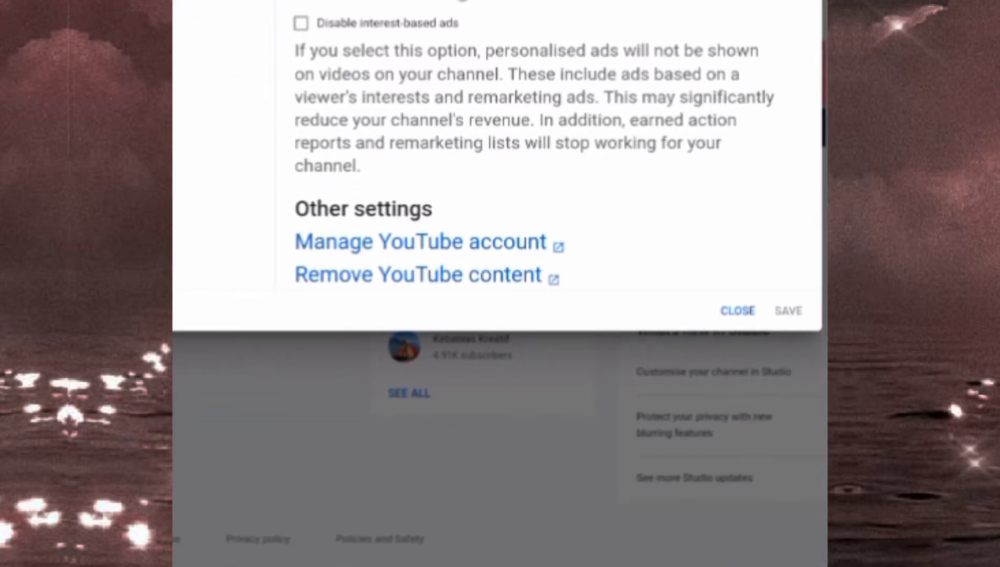
scroll(536, 147, "up", 3)
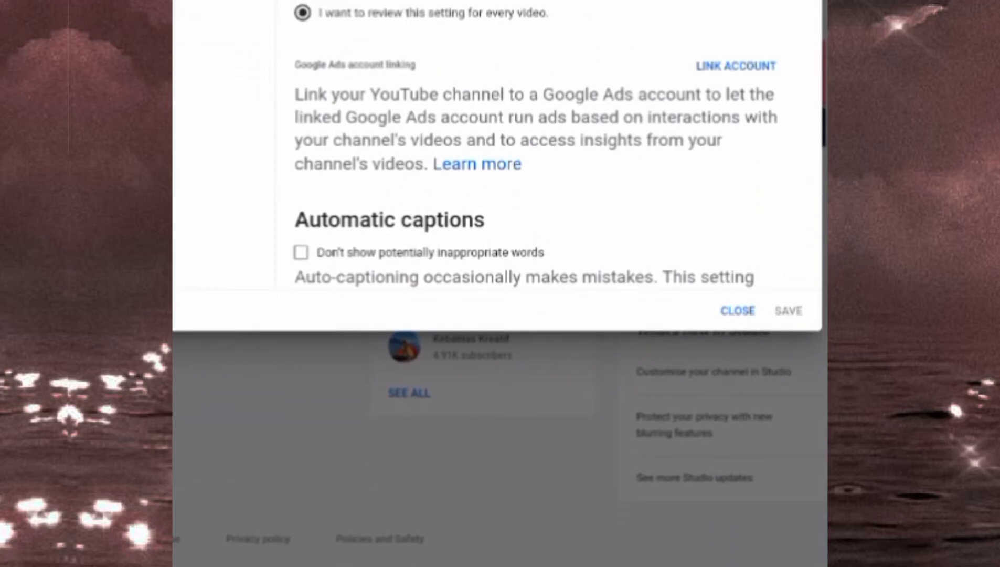
scroll(548, 147, "up", 3)
scroll(548, 147, "up", 3)
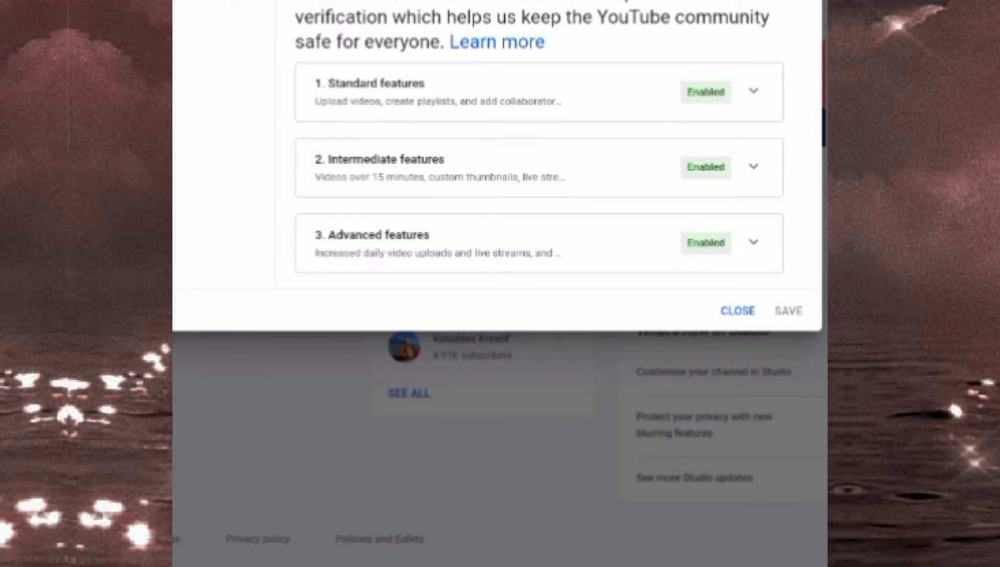
left_click(753, 90)
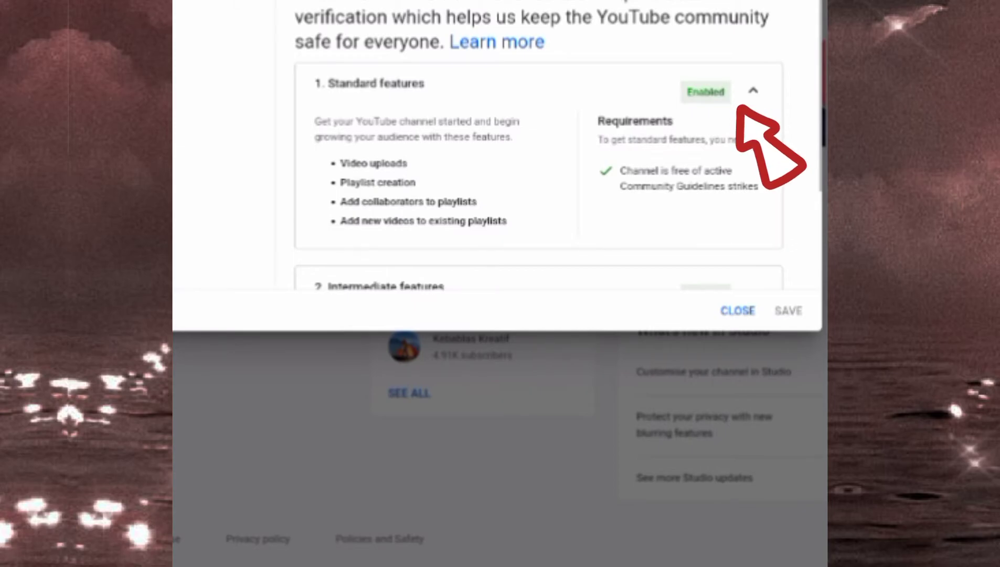
scroll(559, 145, "down", 1)
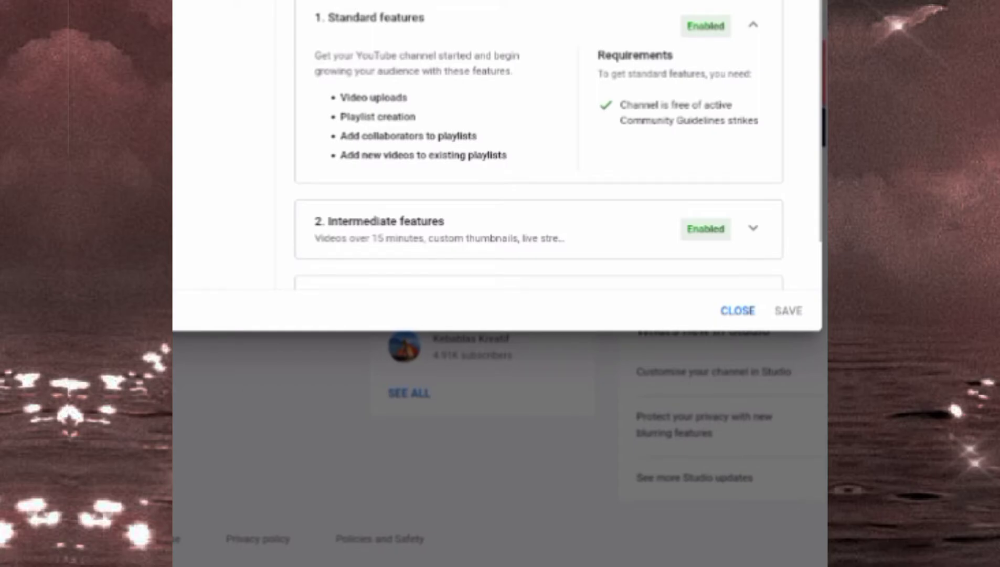
scroll(539, 158, "down", 2)
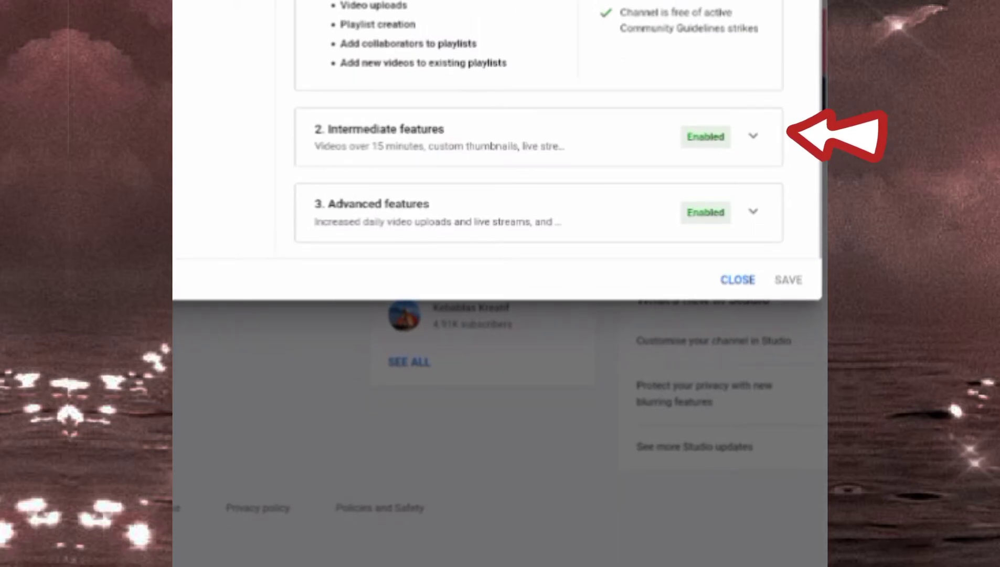
Expand Intermediate features in the feature eligibility settings to review its included features and requirements.
left_click(753, 135)
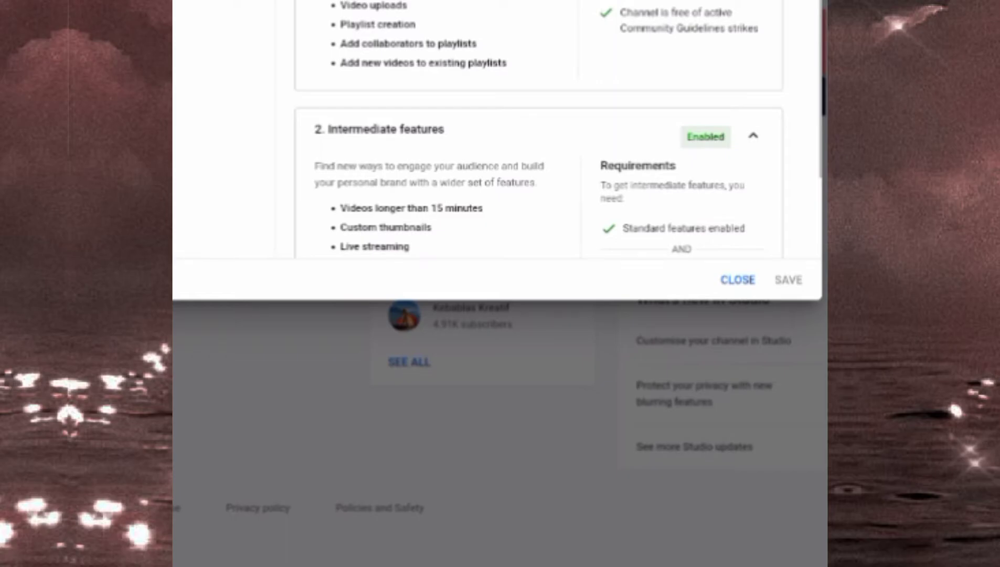
scroll(558, 129, "down", 3)
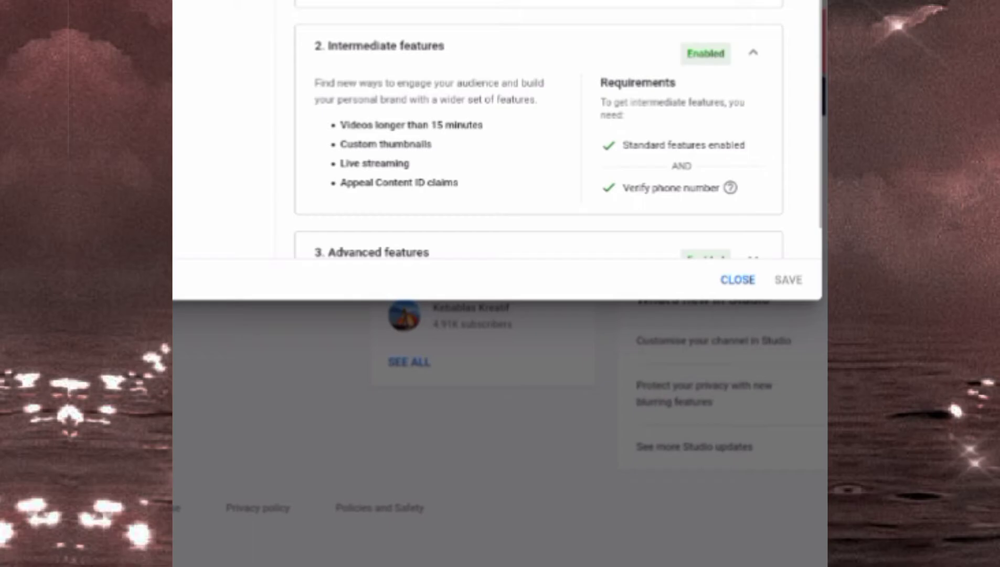
scroll(539, 131, "down", 1)
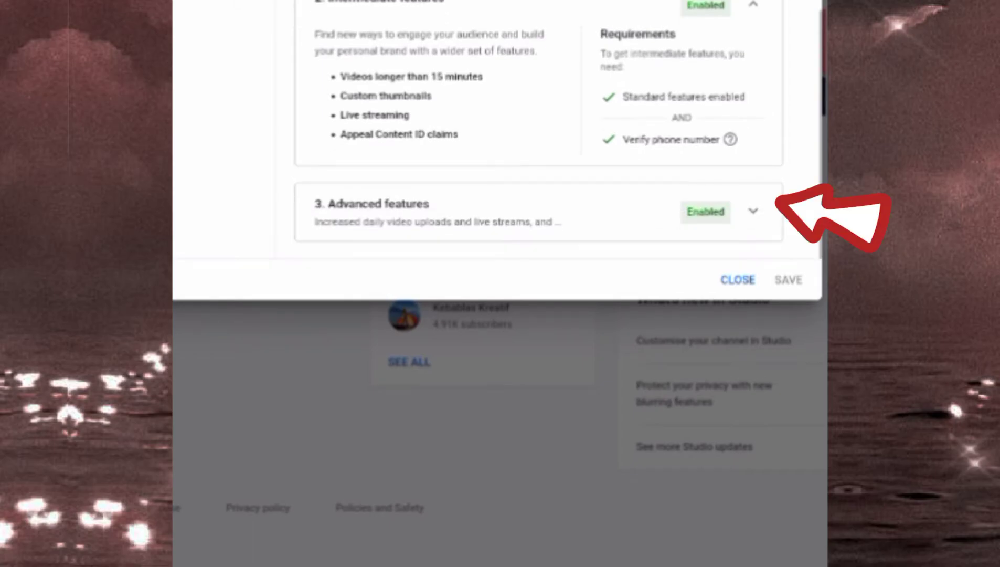
Expand Advanced features to review its requirements and compare them with those of the Standard and Intermediate features.
left_click(753, 211)
scroll(540, 131, "down", 3)
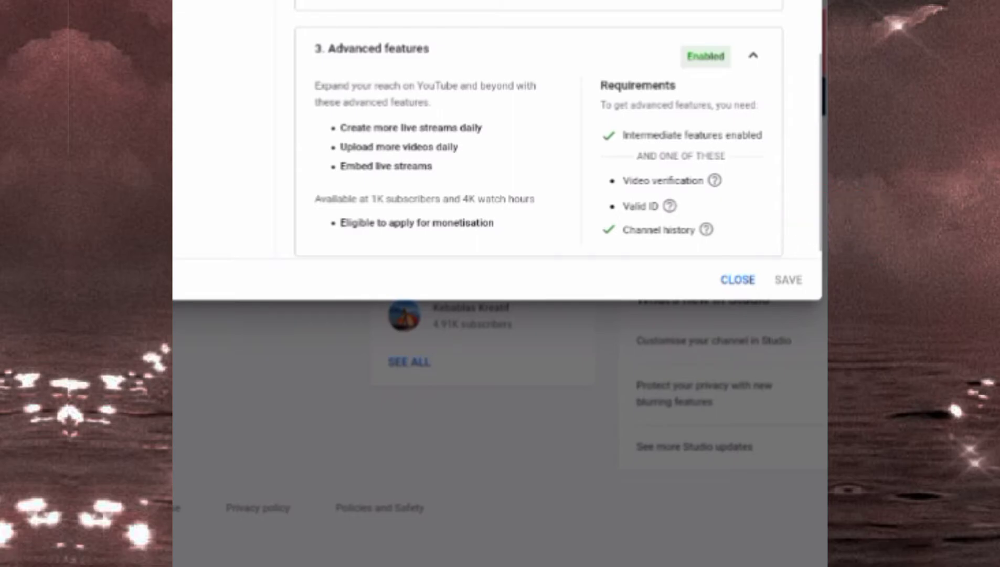
scroll(540, 131, "up", 8)
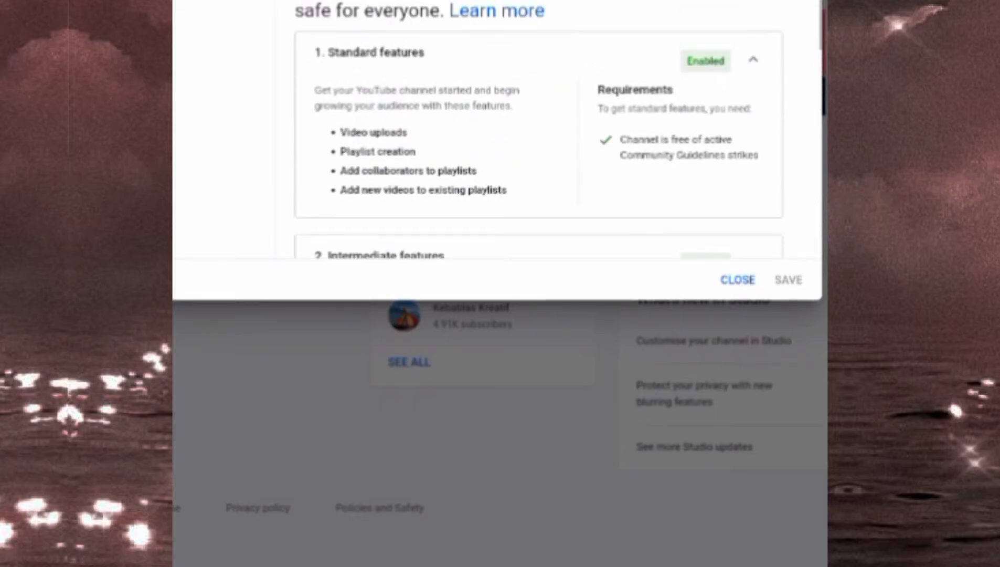
scroll(540, 131, "down", 8)
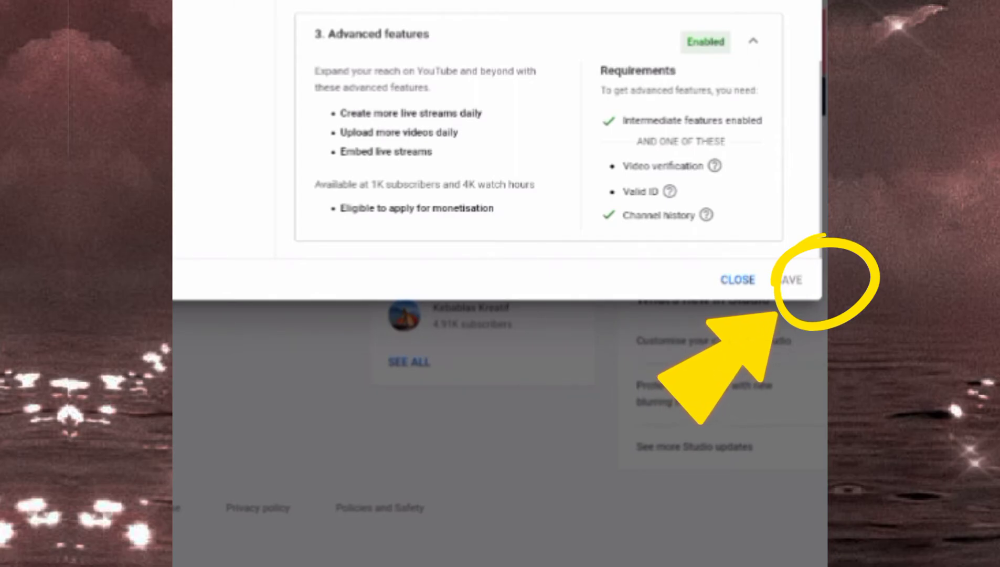
scroll(539, 131, "up", 8)
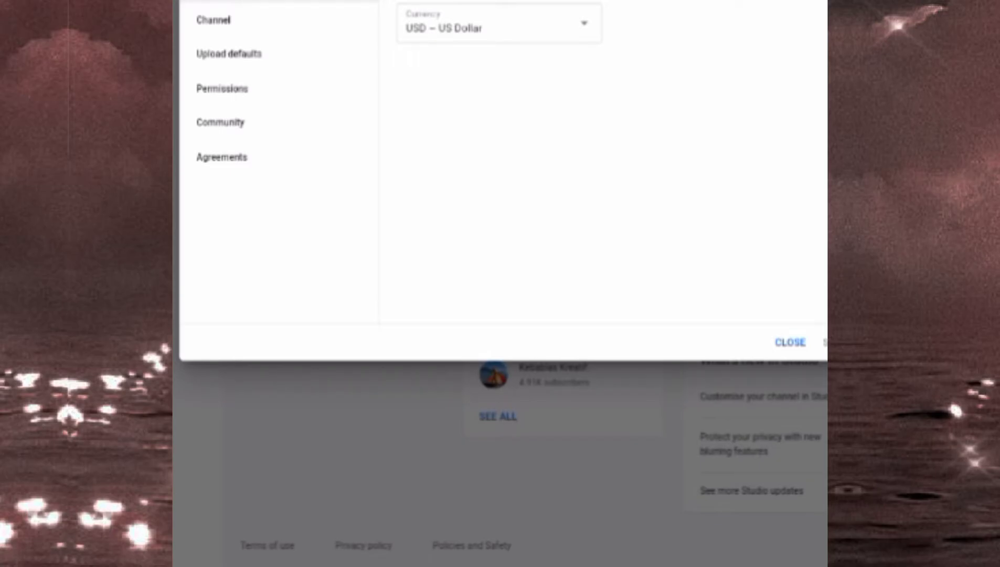
Display the upload defaults and review the basic info, covering the title, description, visibility and full list of tags.
left_click(229, 53)
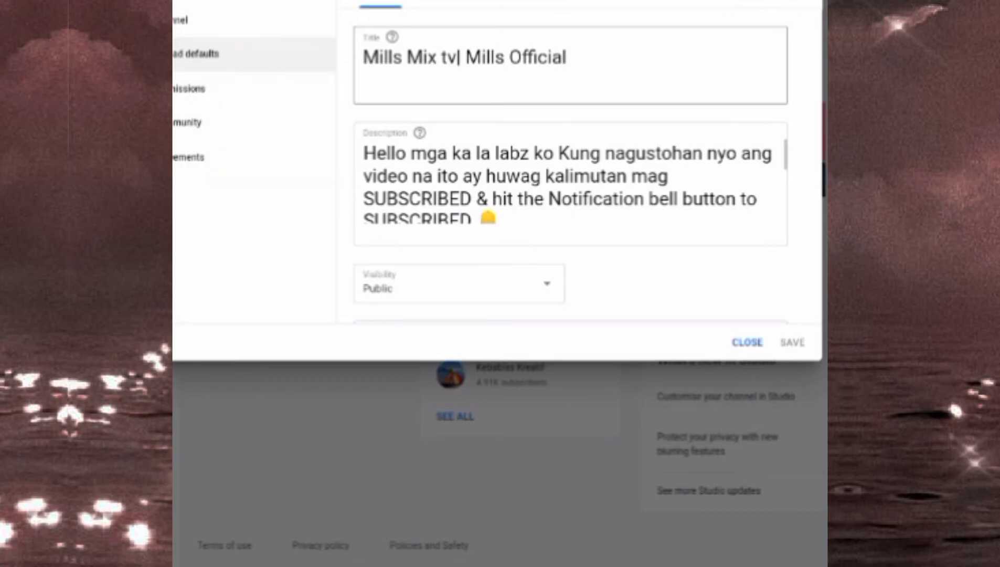
scroll(570, 167, "down", 5)
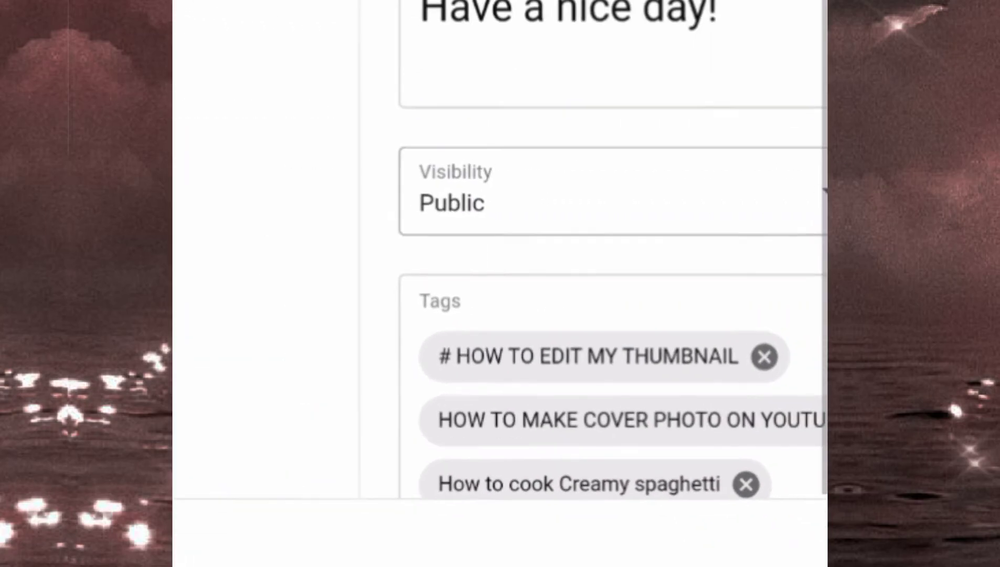
left_click(740, 386)
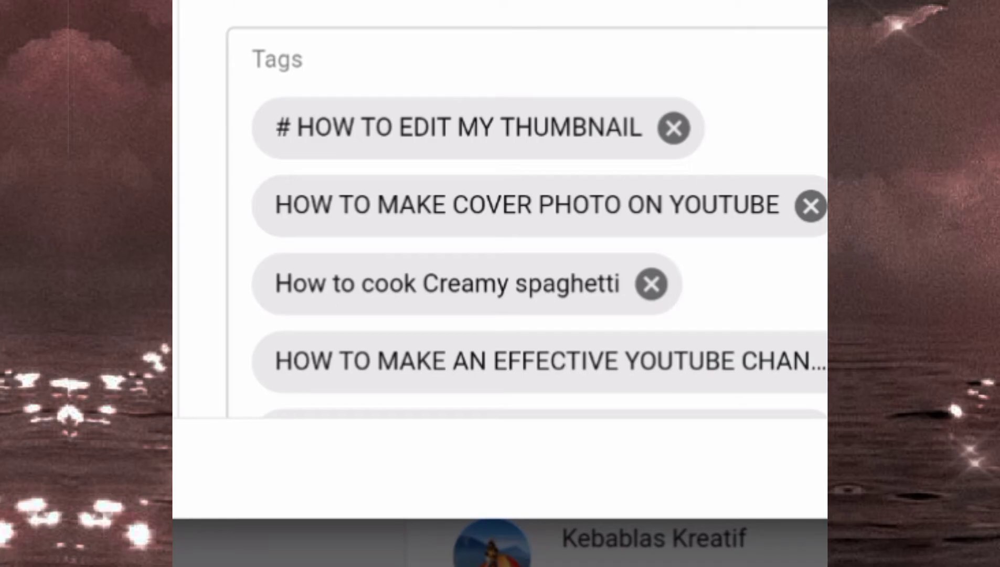
scroll(539, 210, "down", 10)
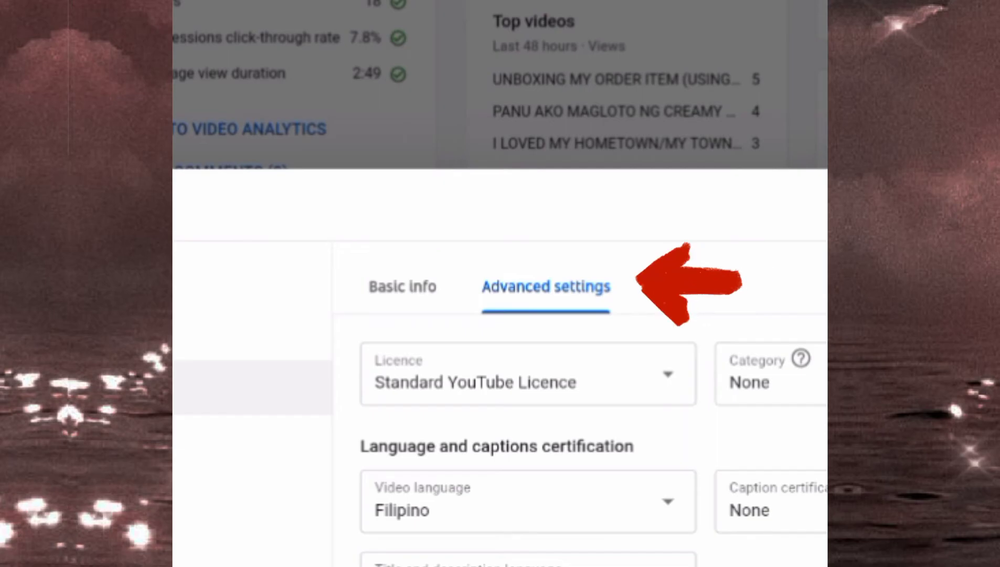
Examine the available licence options and the language list in the upload defaults' advanced settings.
left_click(513, 379)
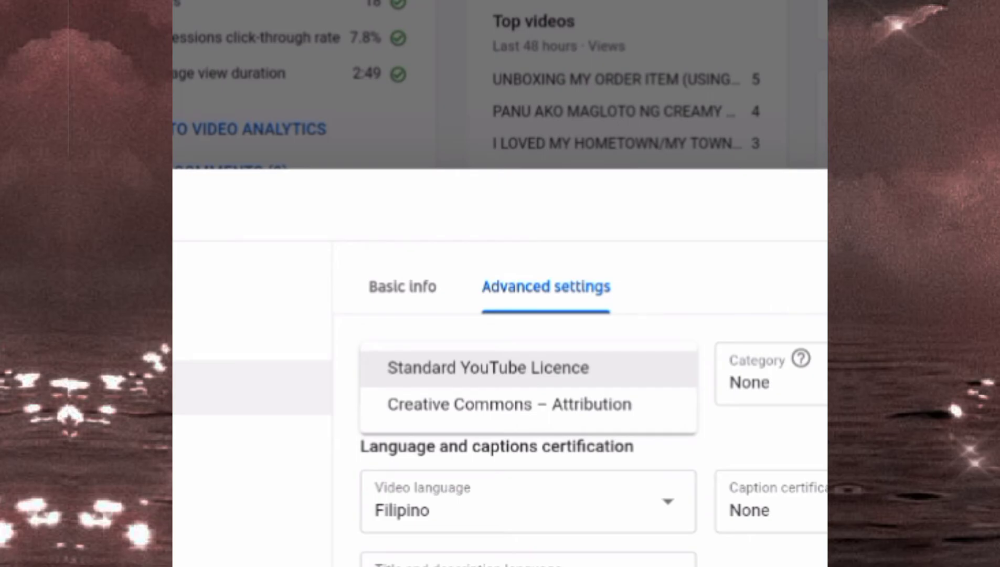
key("Escape")
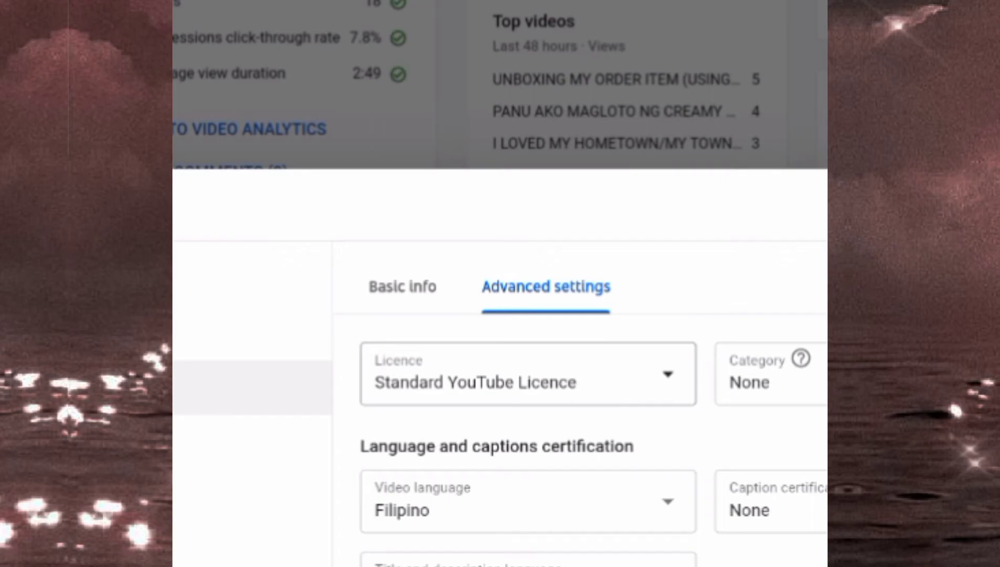
scroll(593, 446, "down", 1)
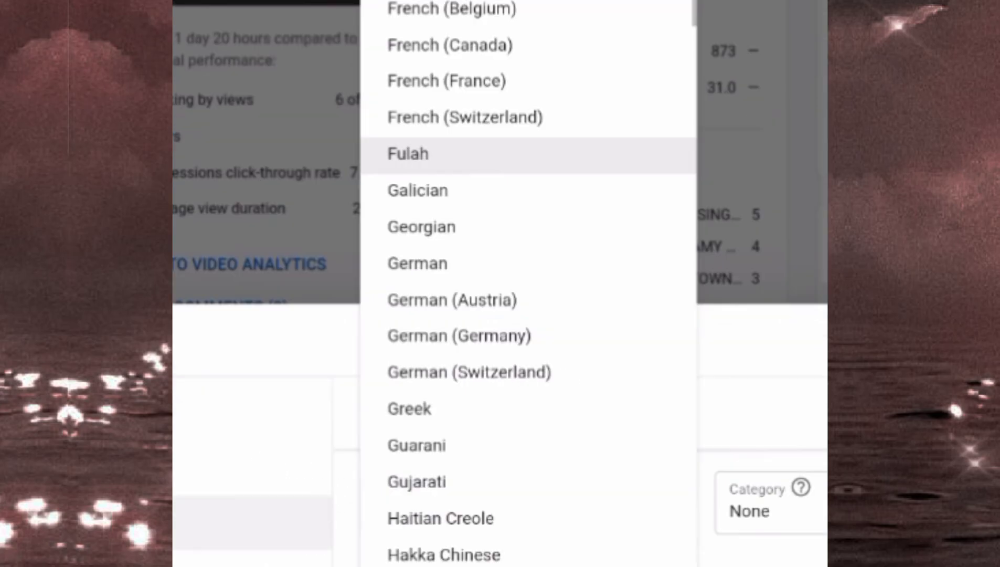
scroll(528, 284, "up", 3)
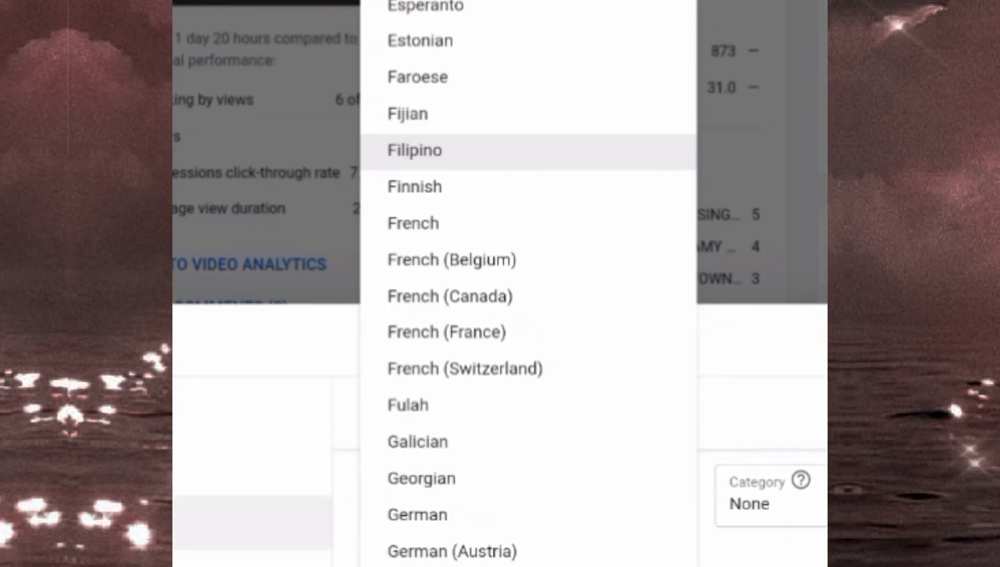
key("Return")
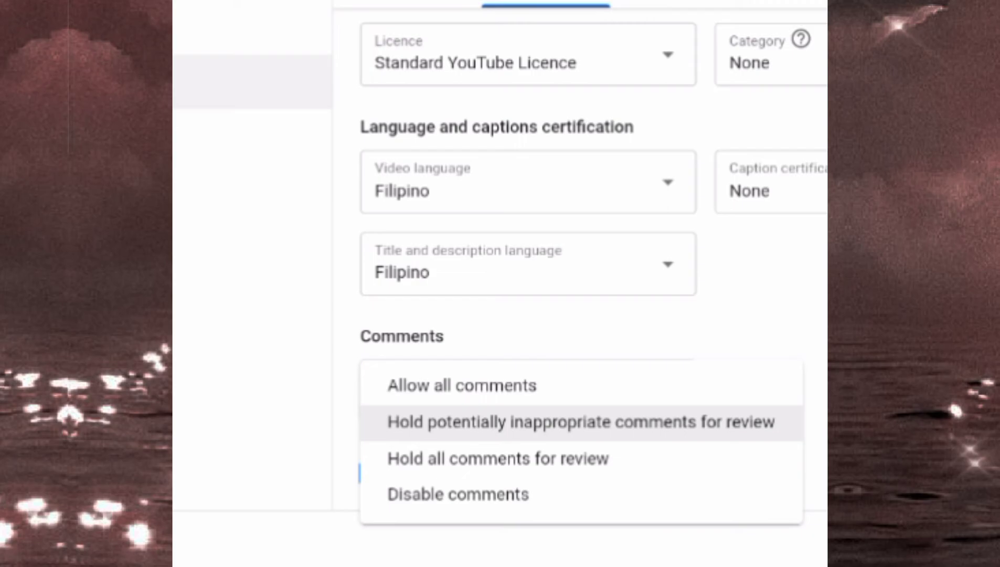
Switch the default comment visibility to Allow all comments and back to Hold potentially inappropriate comments for review.
left_click(462, 385)
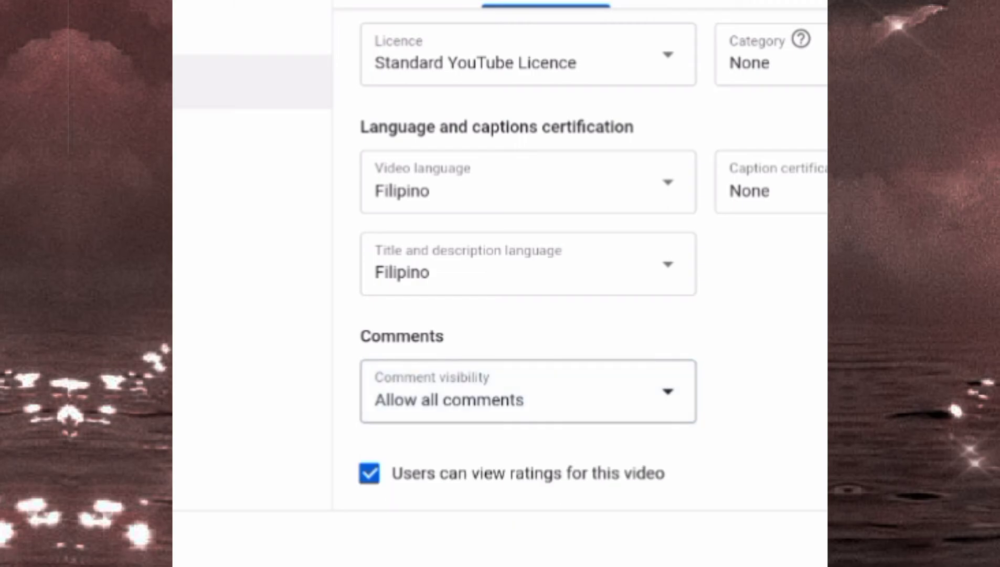
left_click(667, 391)
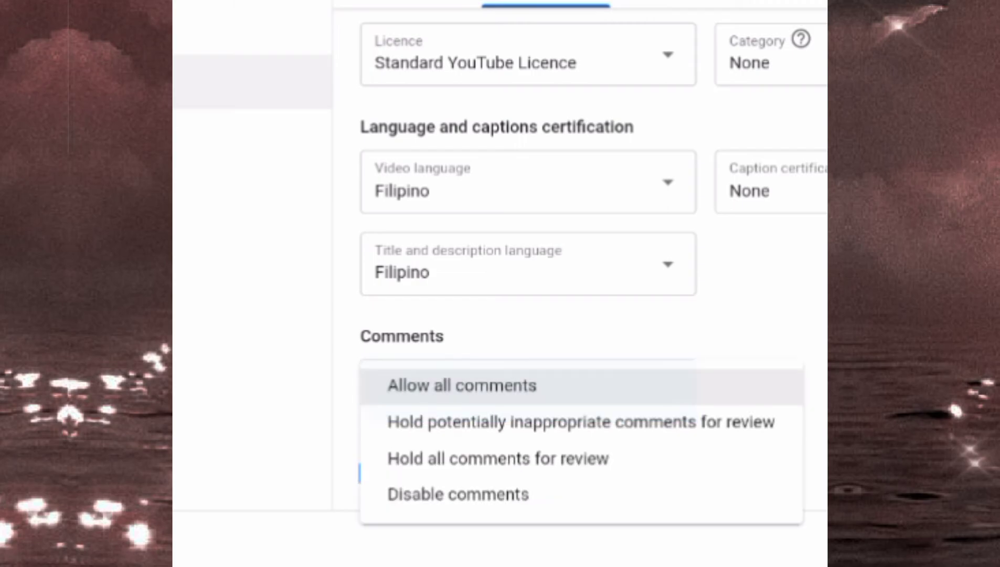
left_click(580, 422)
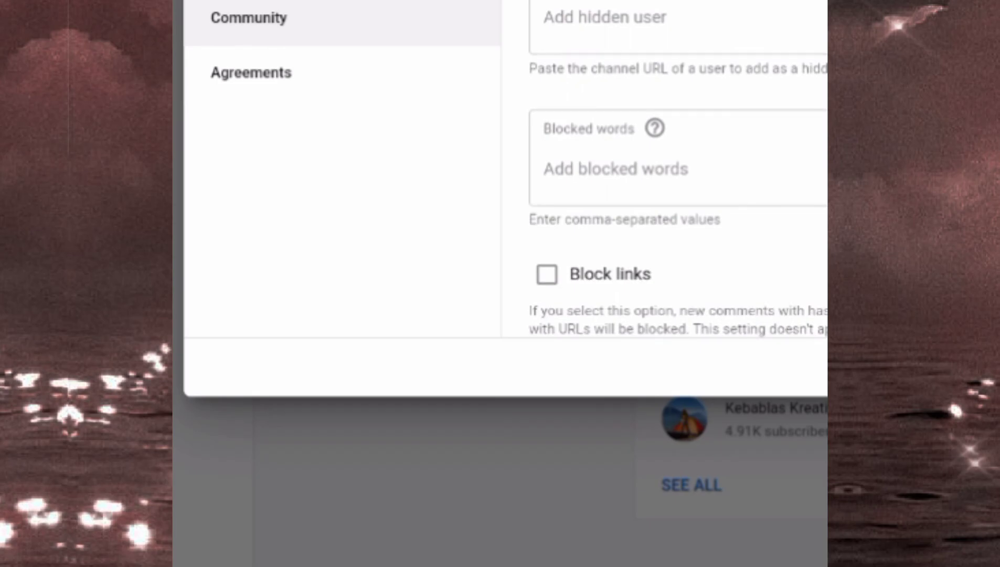
Examine the approved users, hidden users, blocked words and Block links options in the Community settings.
scroll(678, 168, "down", 1)
scroll(678, 168, "up", 3)
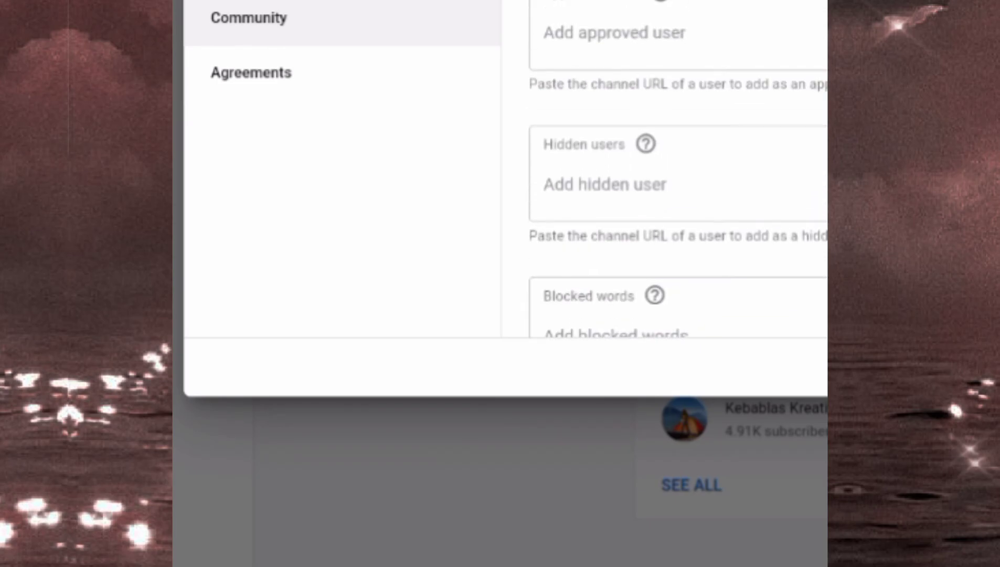
scroll(678, 169, "down", 3)
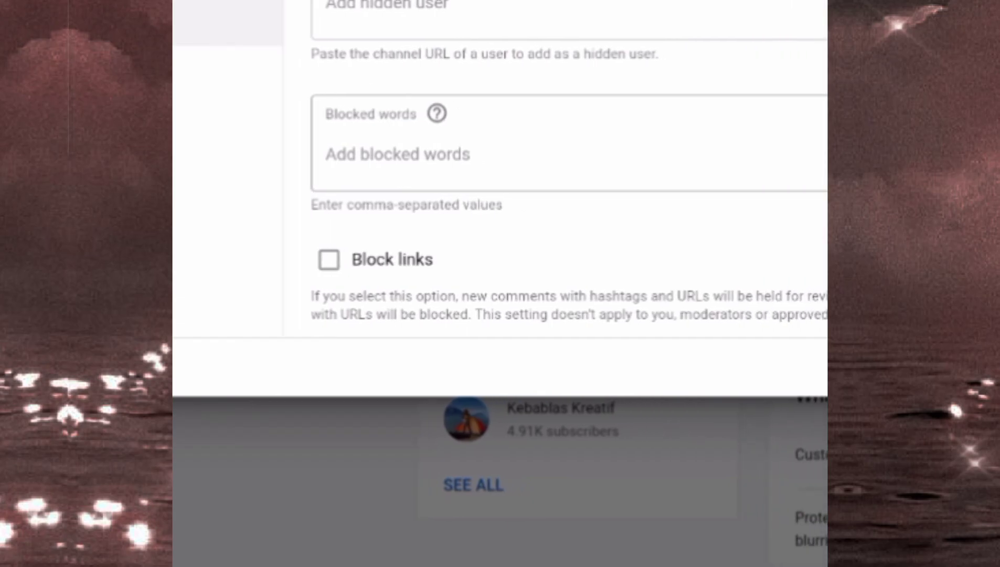
scroll(569, 169, "up", 4)
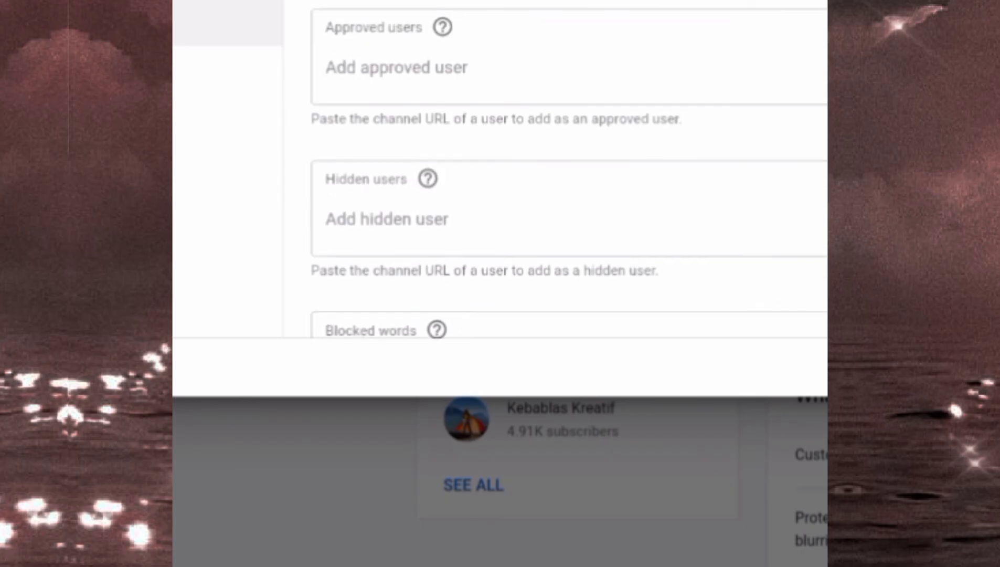